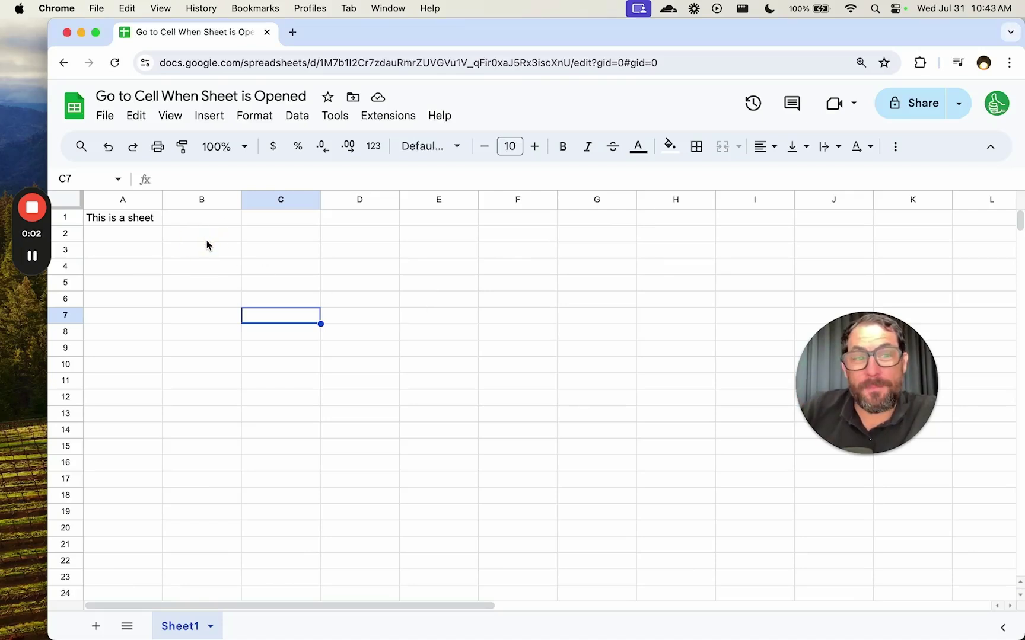
- Move the selection from the top of the sheet down to an empty cell around row 281
click(208, 240)
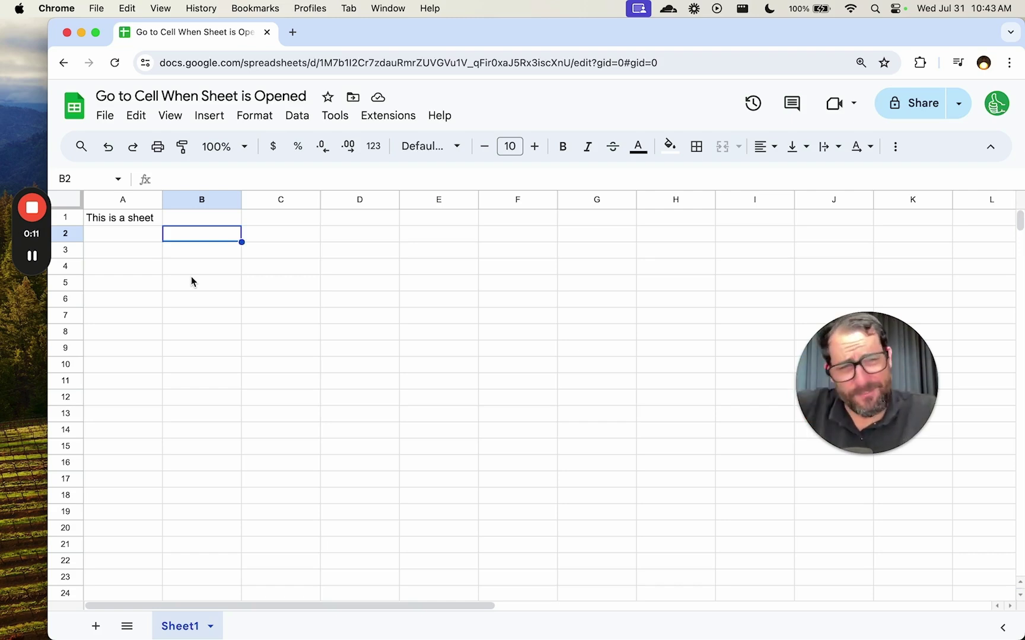
scroll(213, 304, down, 10)
scroll(212, 305, down, 10)
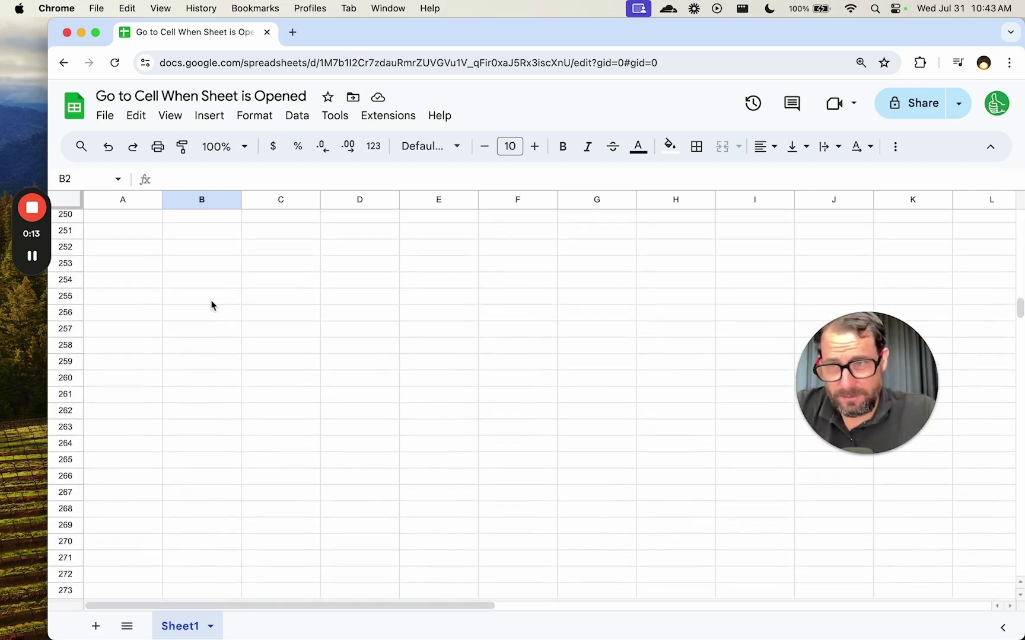
scroll(213, 305, down, 5)
click(241, 405)
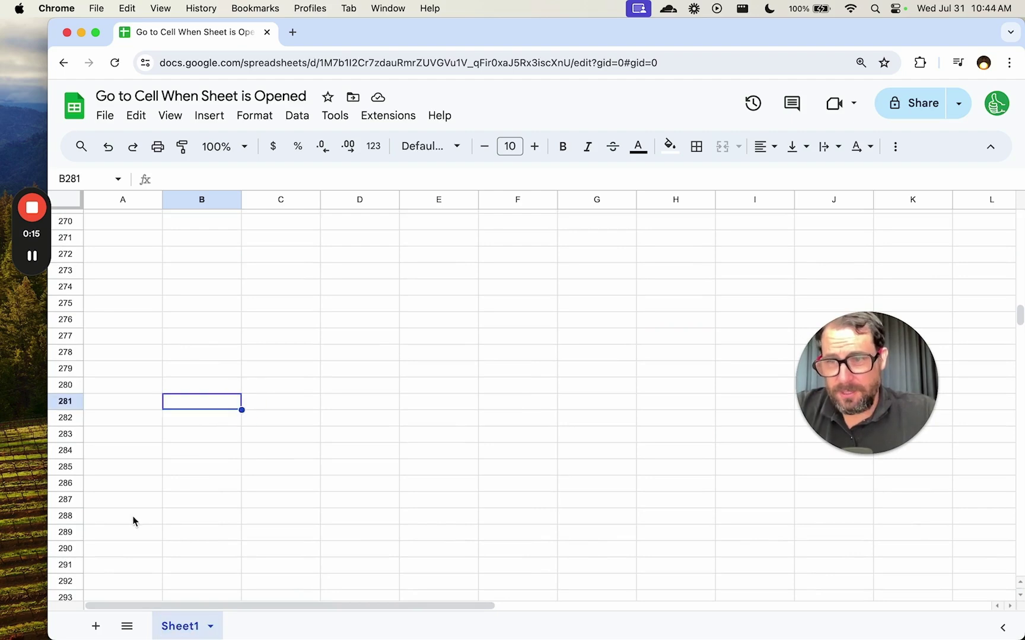
- Enter START in cell E289 and keep that cell selected
click(448, 535)
text(ST)
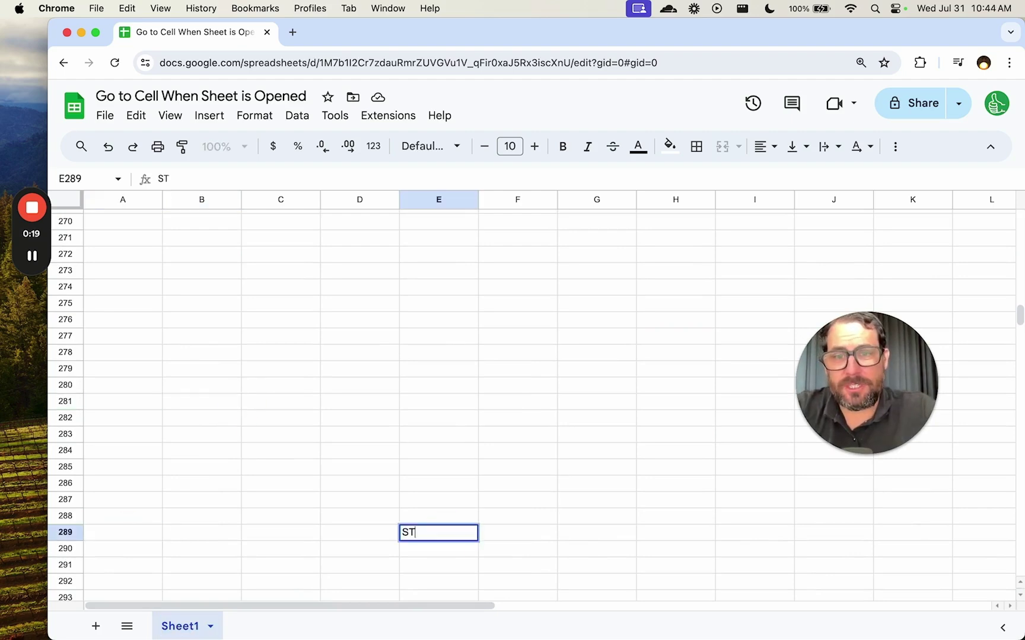
text(ART)
key(Return)
scroll(463, 513, down, 1)
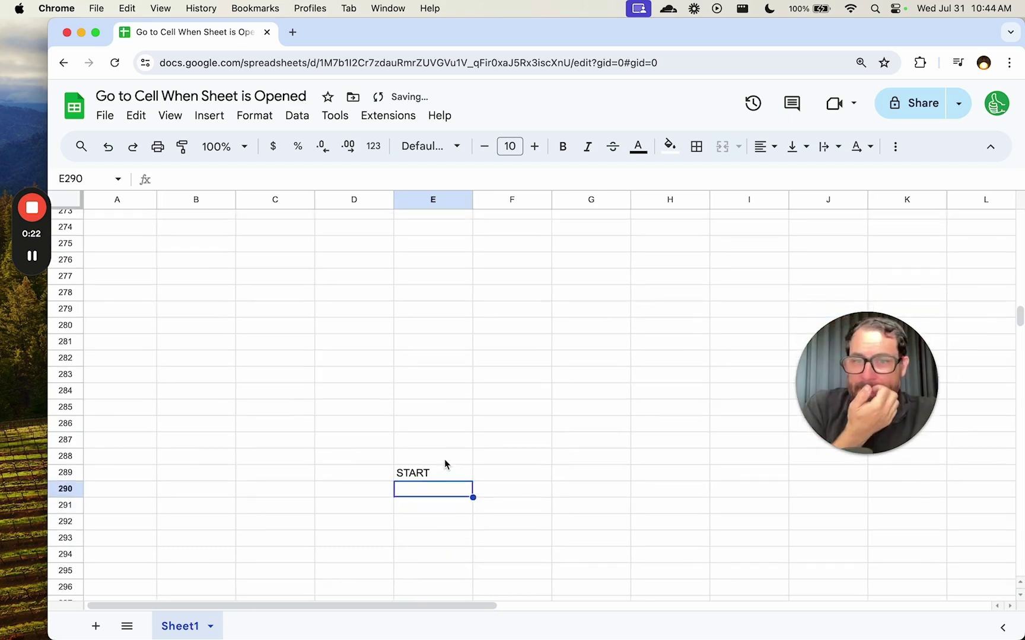
click(439, 471)
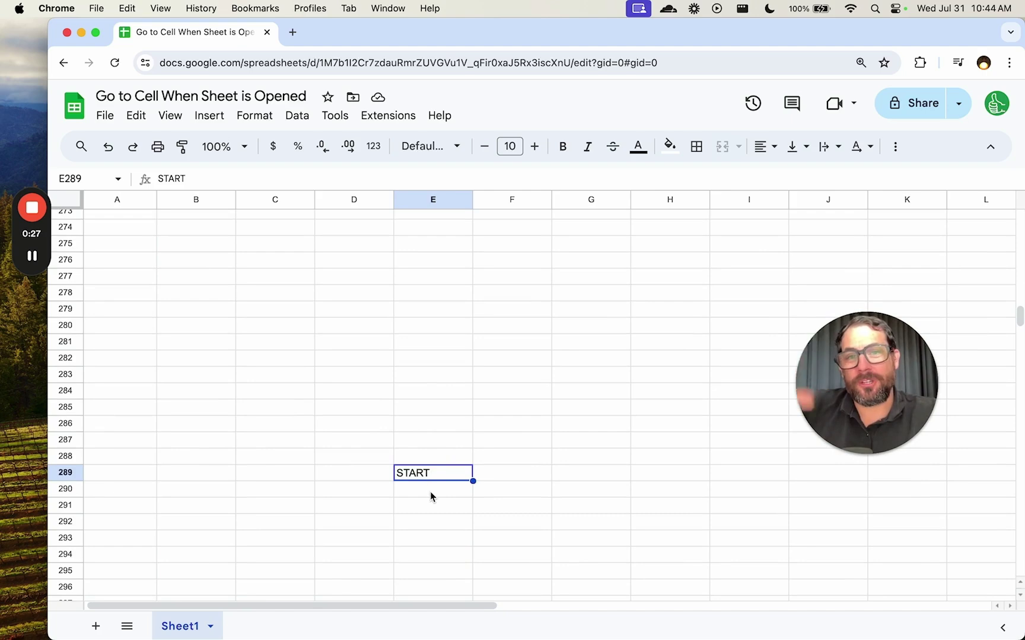
- Launch the attached script project via Extensions > Apps Script
click(388, 115)
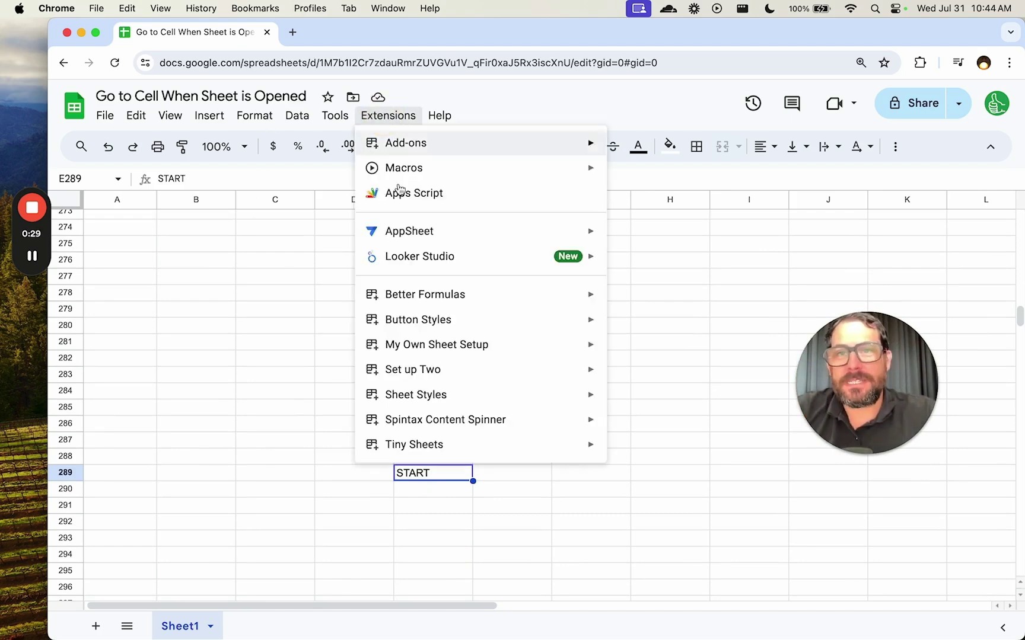
click(404, 195)
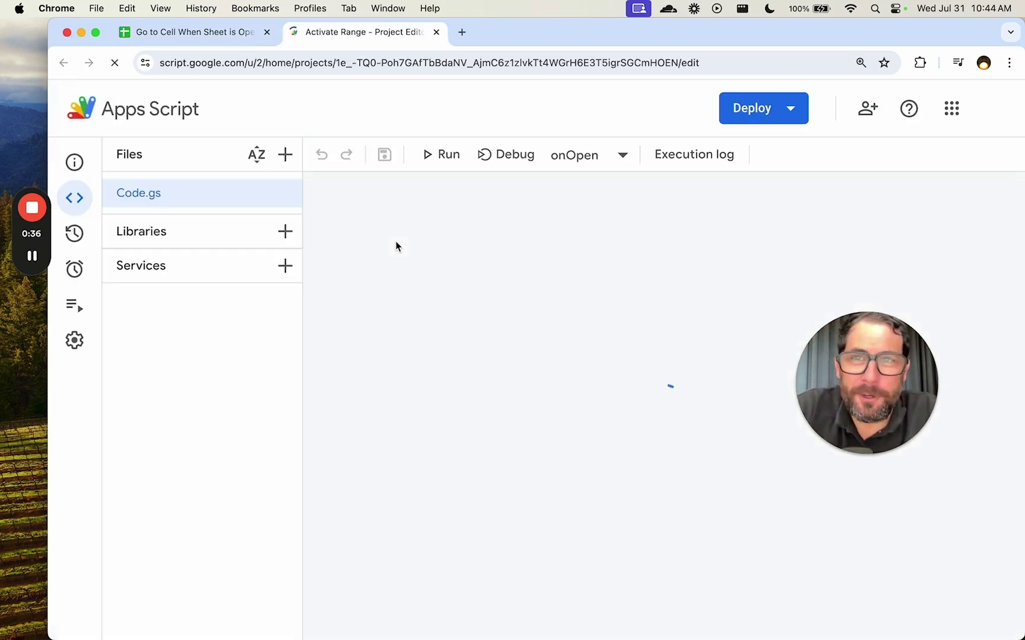
- Dismiss the sign-in notice and review SpreadsheetApp and getRange on line 3 of onOpen
click(957, 284)
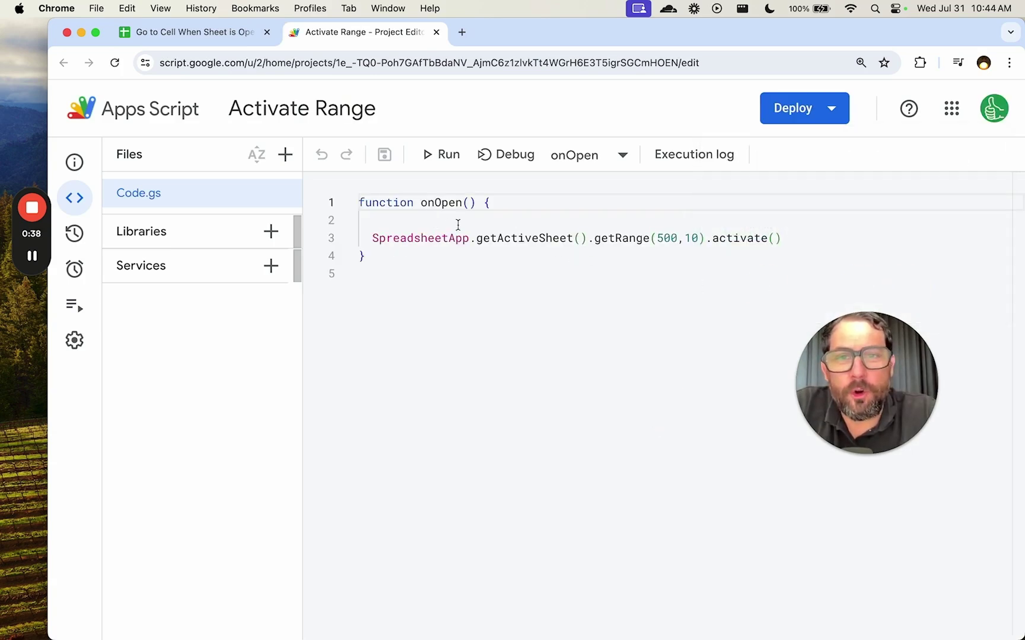
click(373, 238)
drag(373, 239, 470, 237)
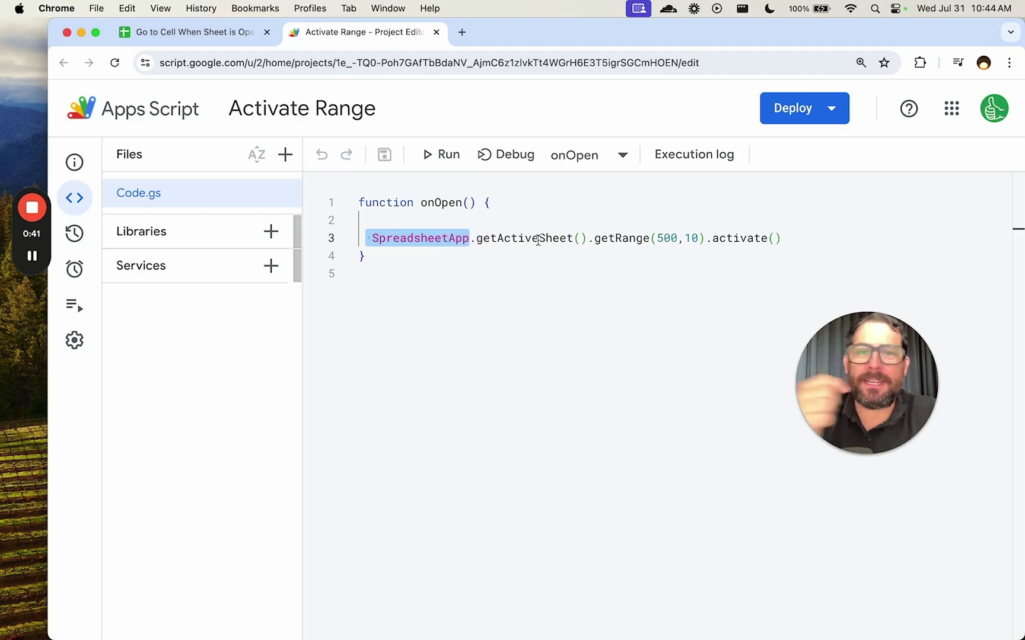
drag(589, 238, 656, 238)
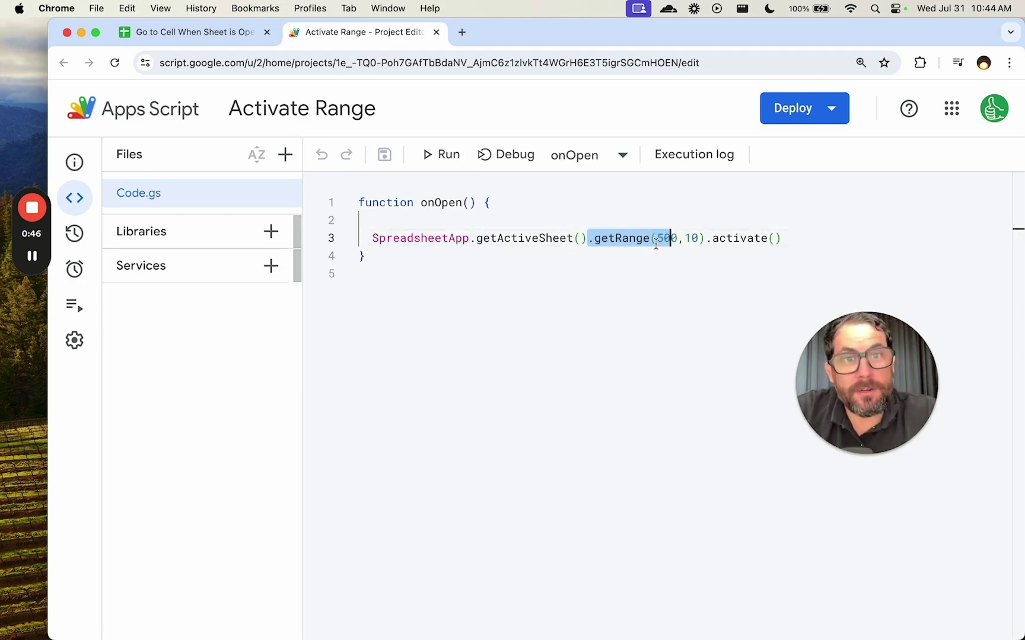
- Change getRange from row 500, column 10 to row 289, column 5, checking column E in the sheet
click(201, 33)
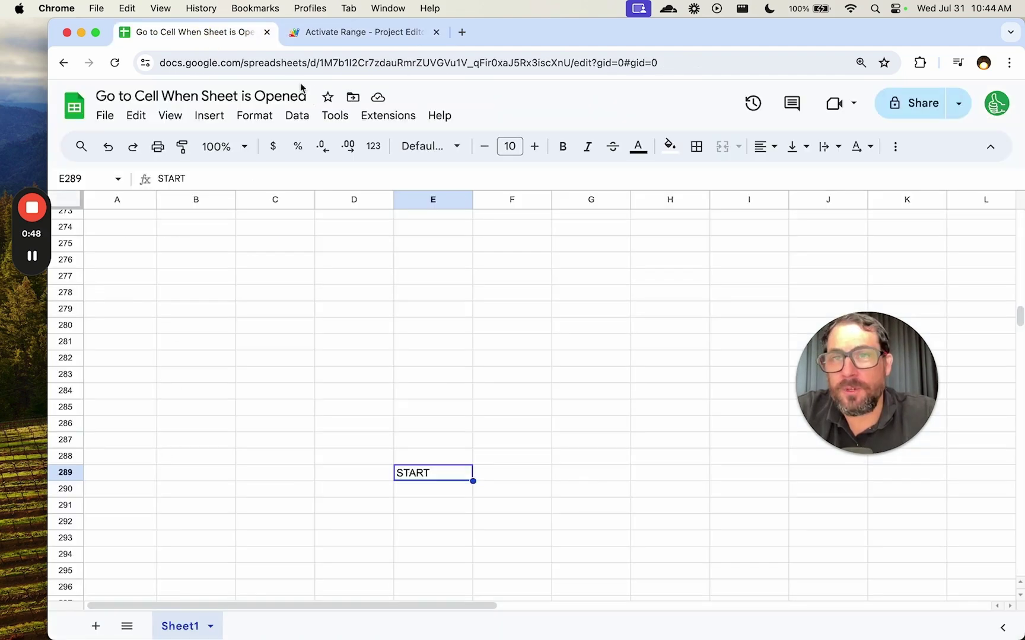
click(357, 32)
double_click(667, 239)
text(289)
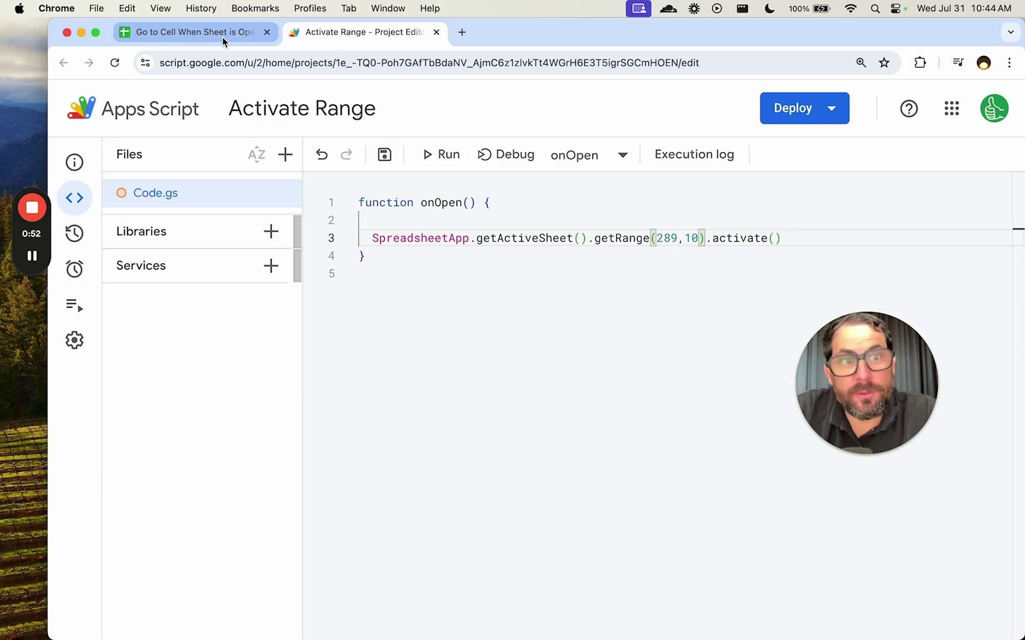
click(222, 37)
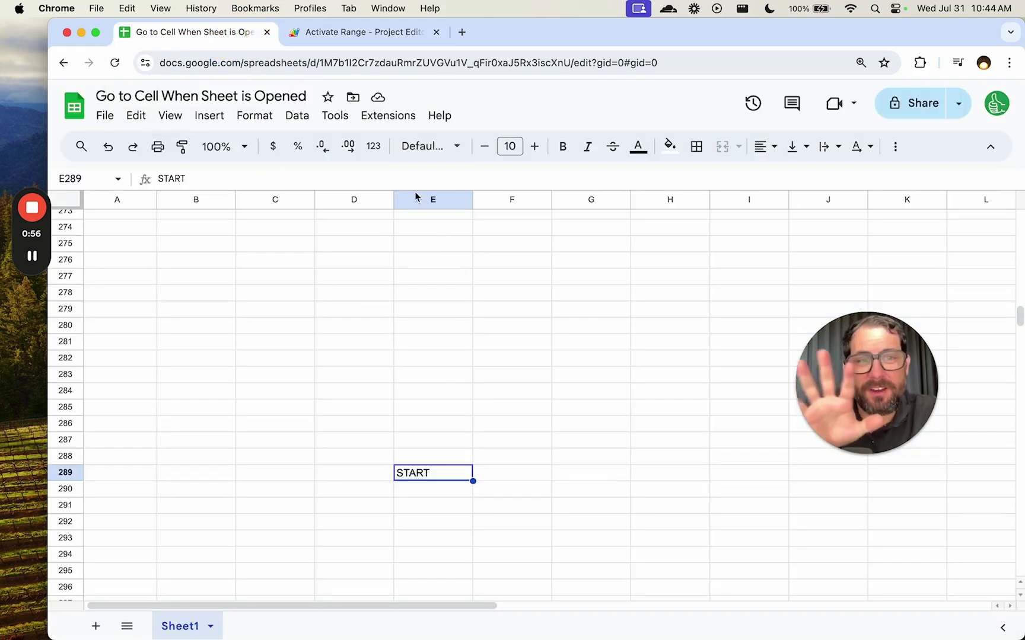
click(357, 32)
double_click(691, 238)
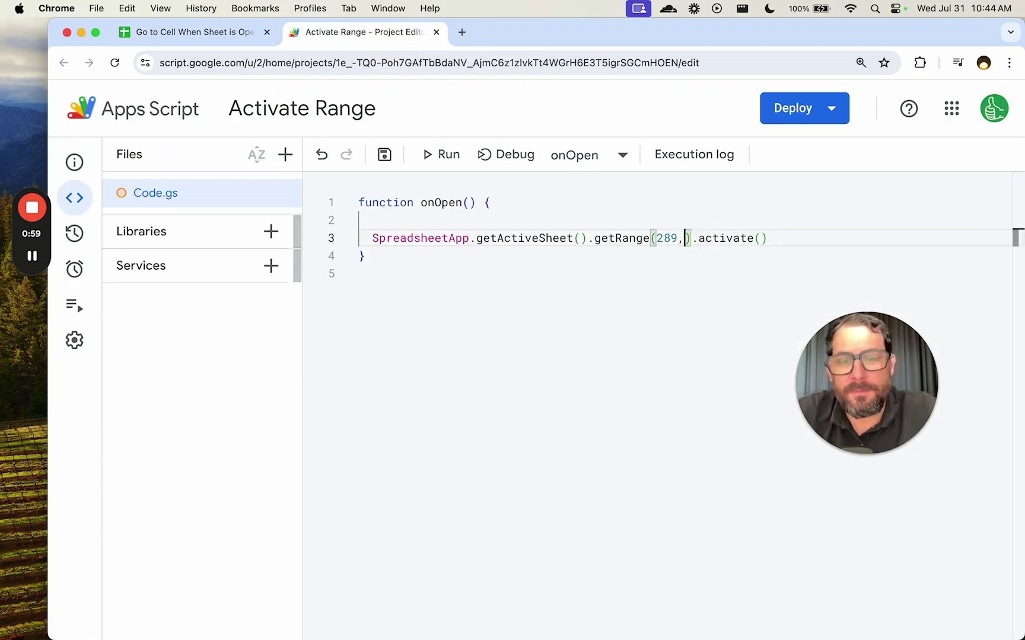
text(5)
click(462, 203)
double_click(439, 203)
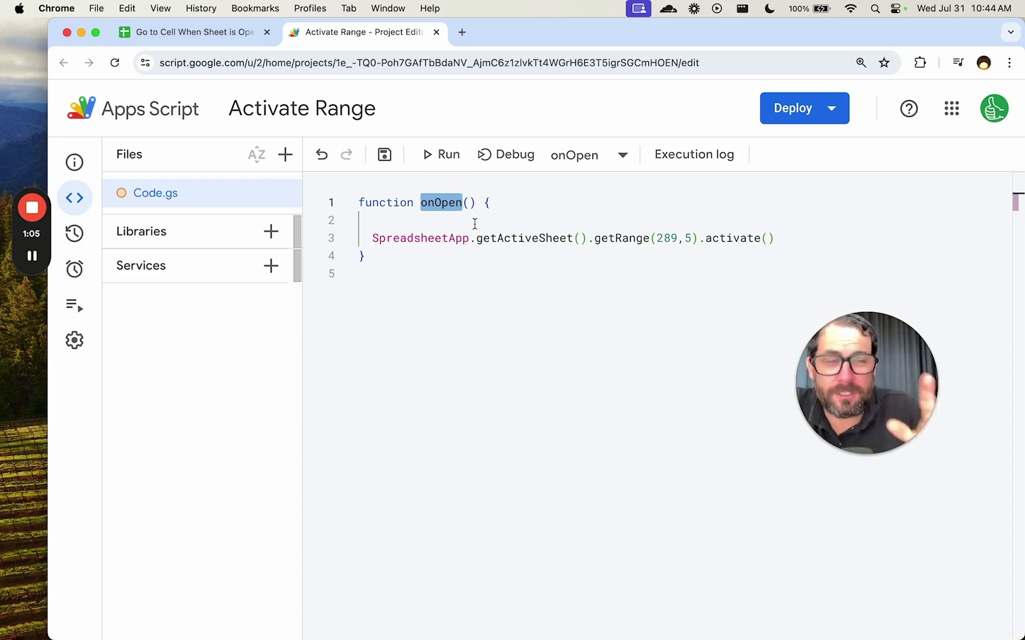
- Review the activate statement and getActiveSheet() call, then save the project with Cmd+S
click(361, 202)
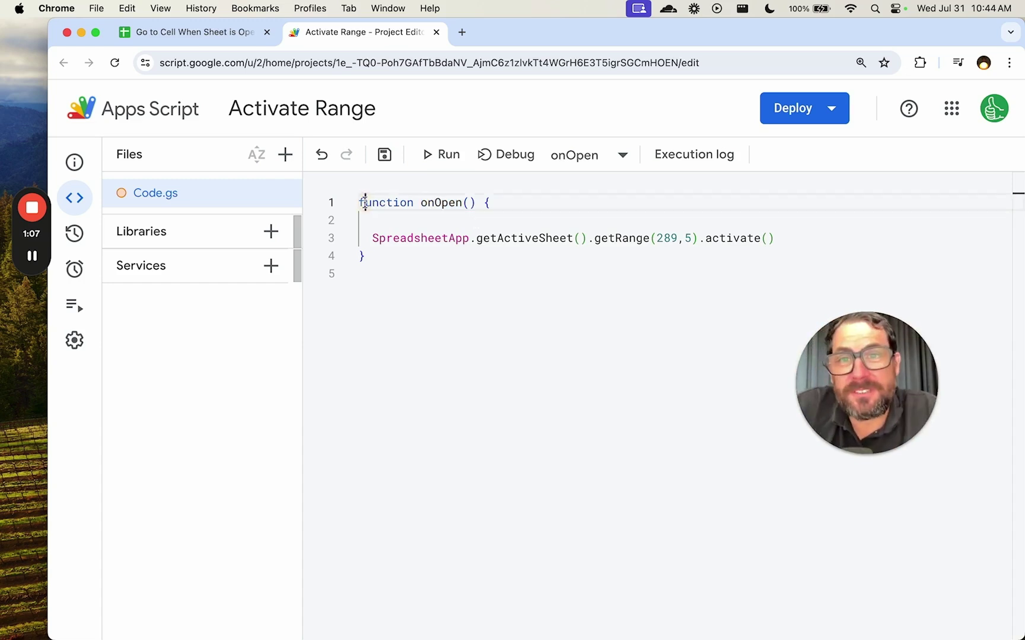
click(423, 202)
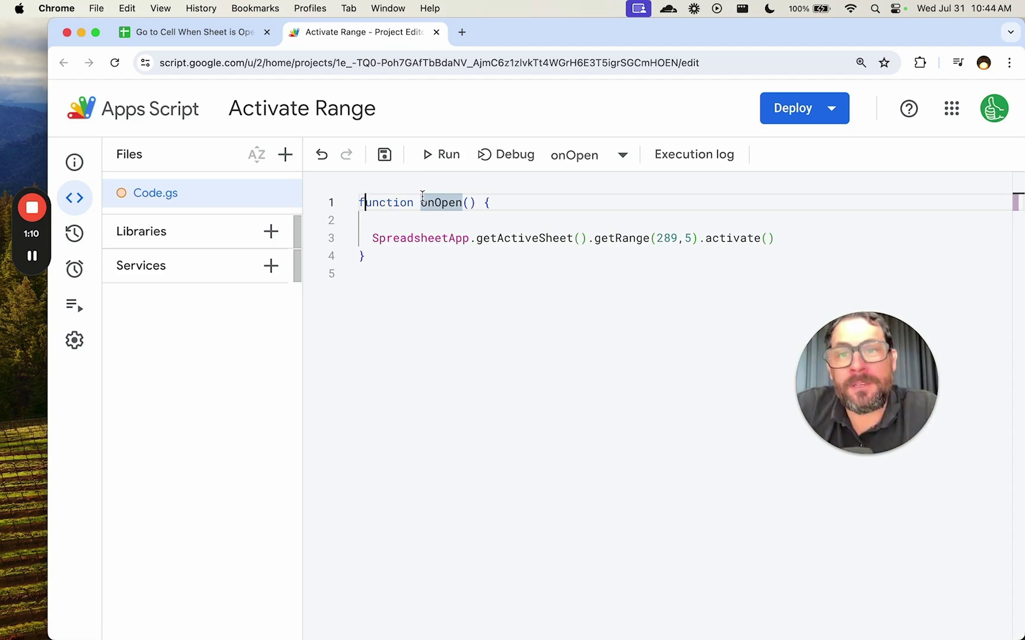
drag(373, 239, 784, 238)
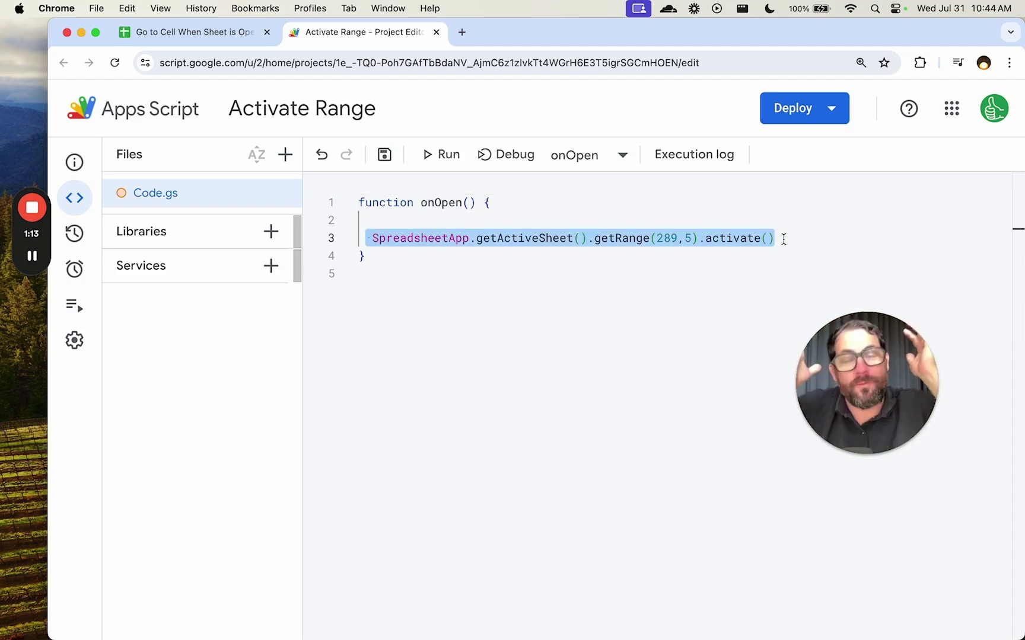
click(788, 247)
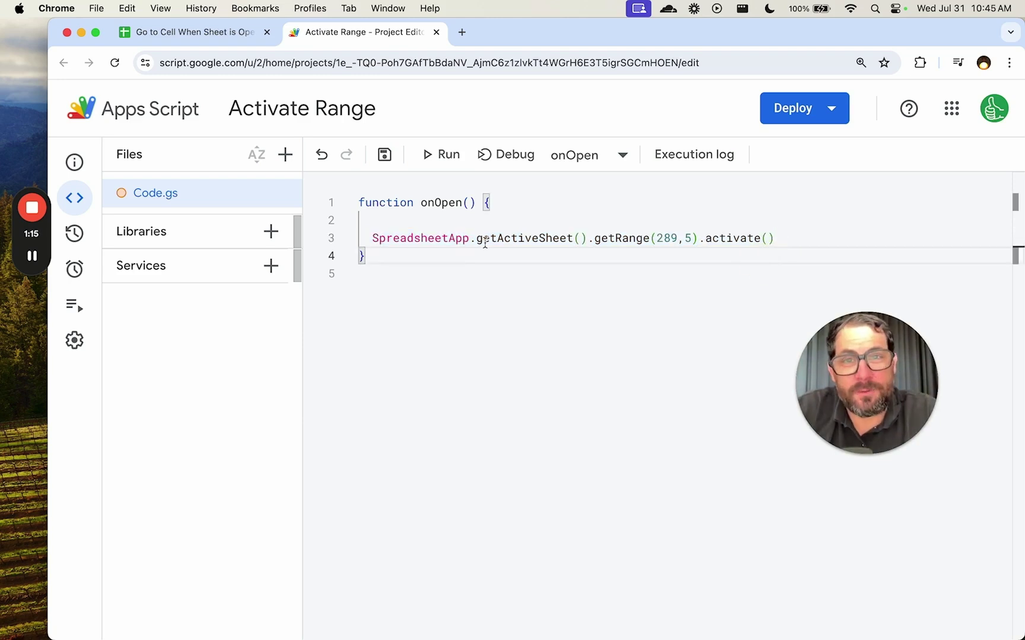
drag(476, 238, 593, 238)
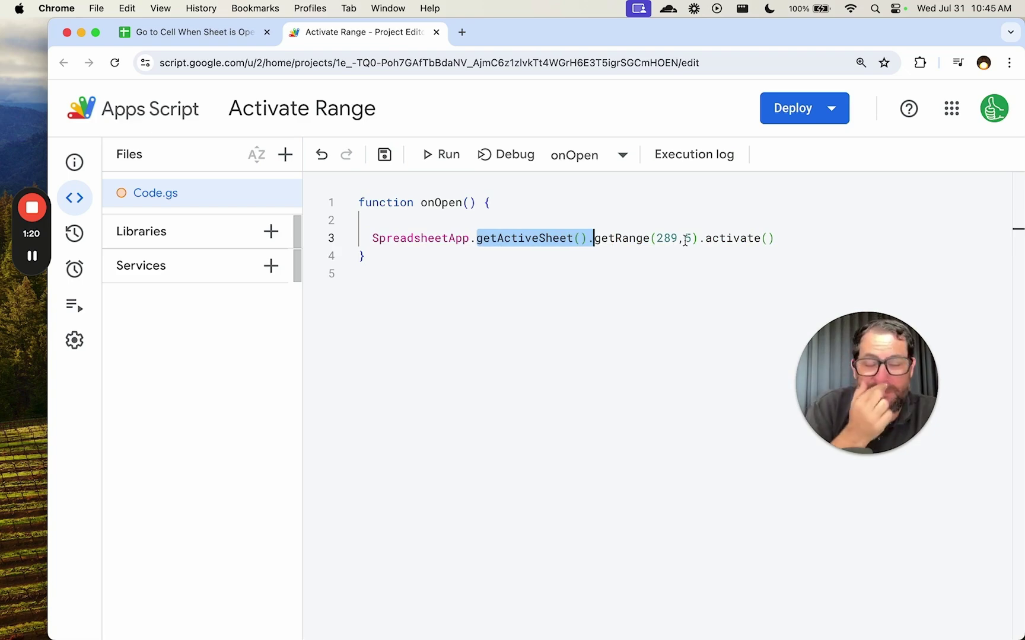
key(super+s)
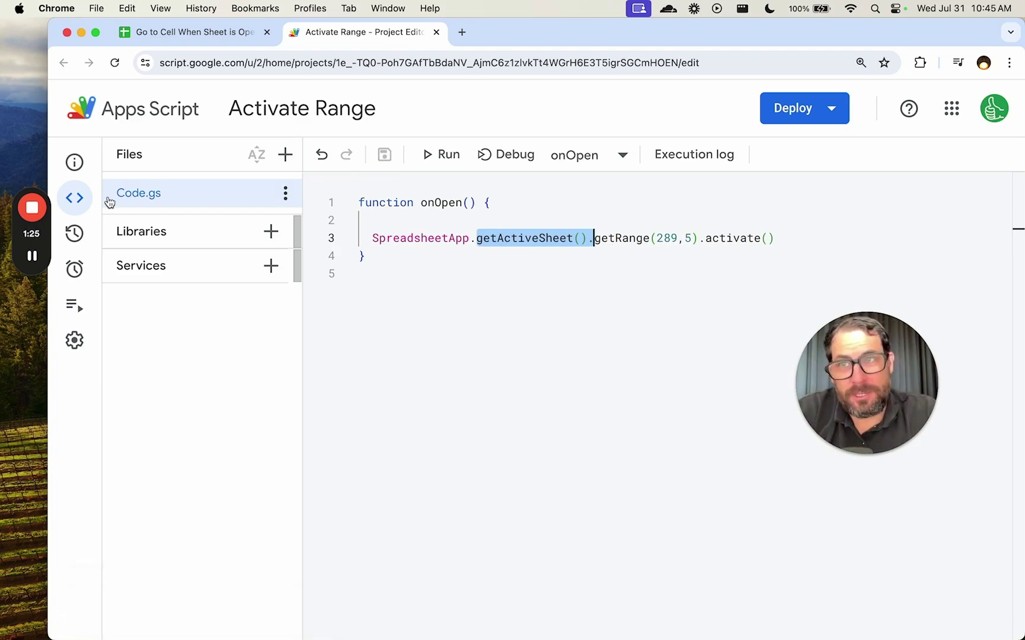
- Close the script tab, return to the sheet top and reload so onOpen jumps to E289
key(super+w)
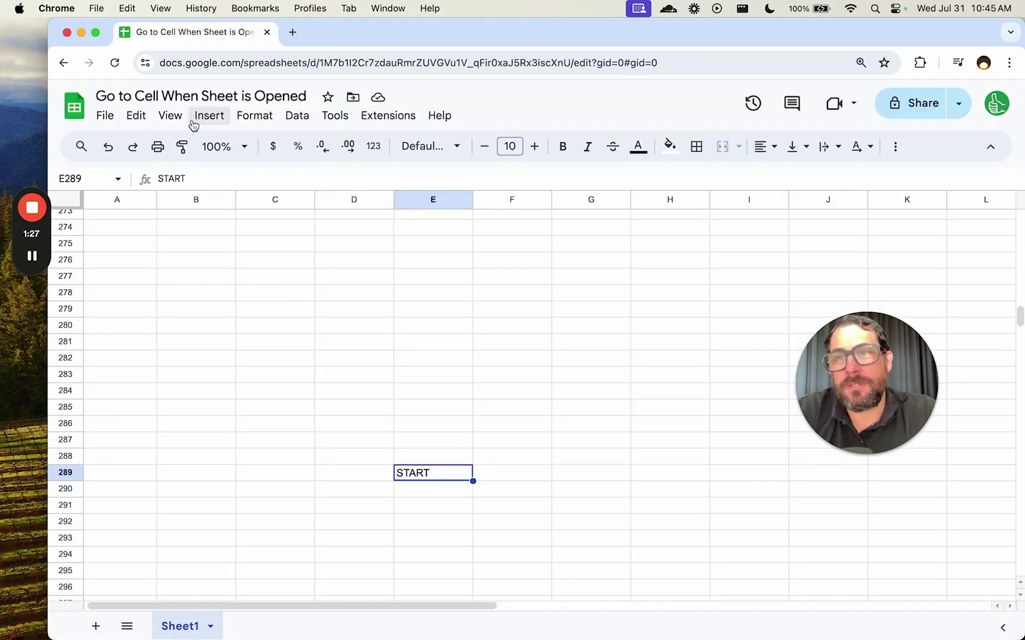
scroll(206, 257, up, 15)
click(207, 258)
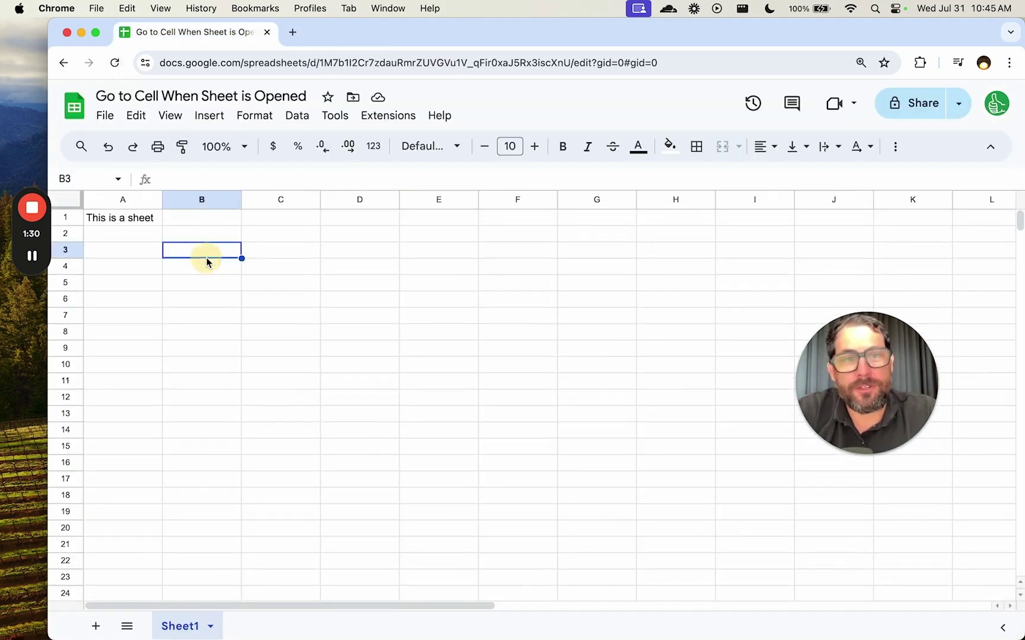
key(Up)
key(Up)
click(114, 63)
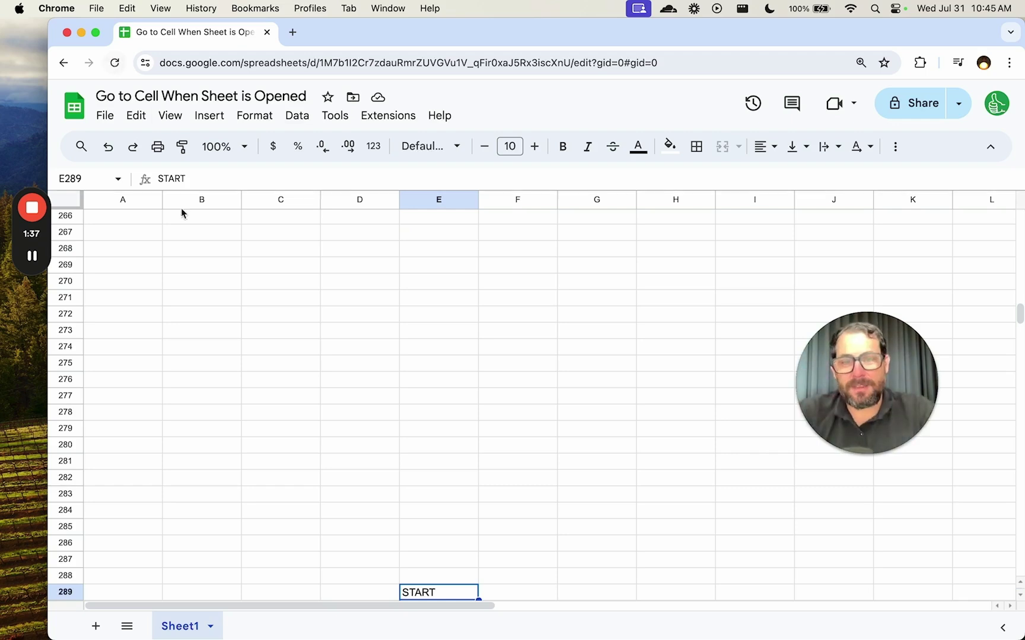
scroll(387, 486, down, 2)
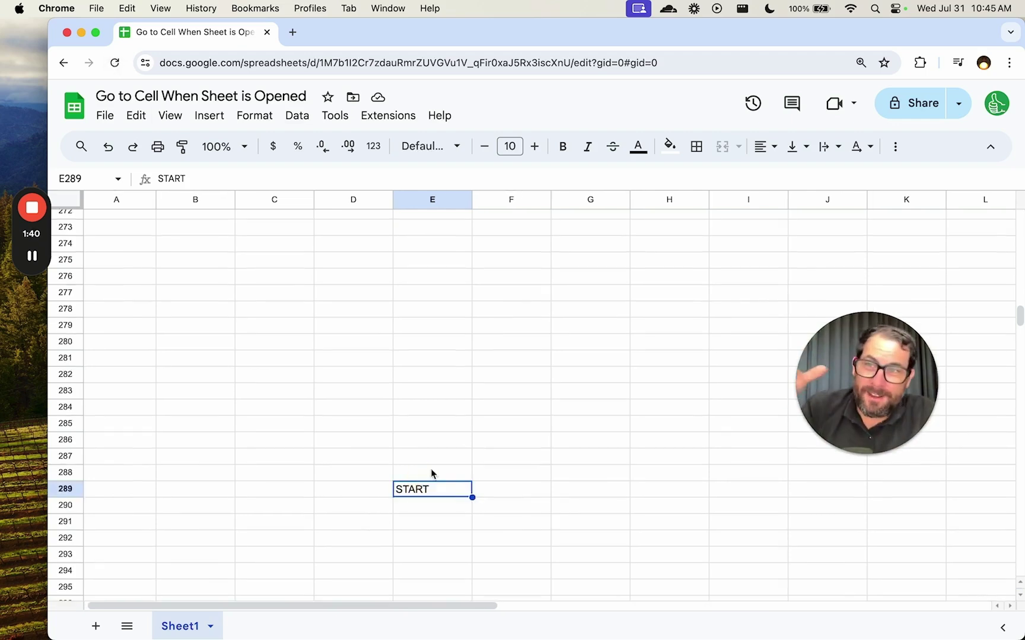